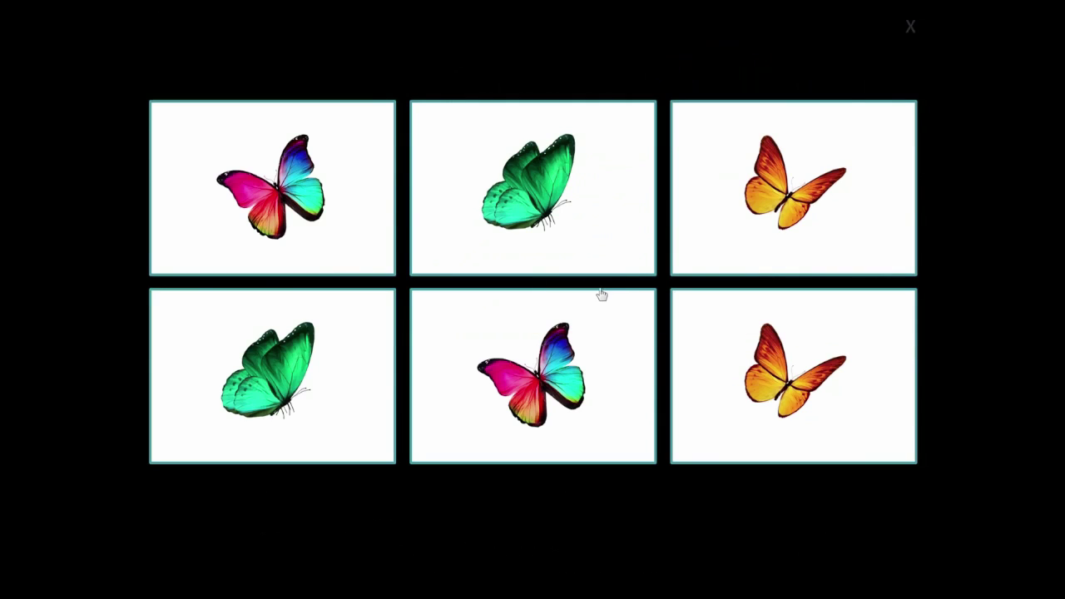
Close the butterfly matching activity, then open the Ocean scene and close it again
click(908, 27)
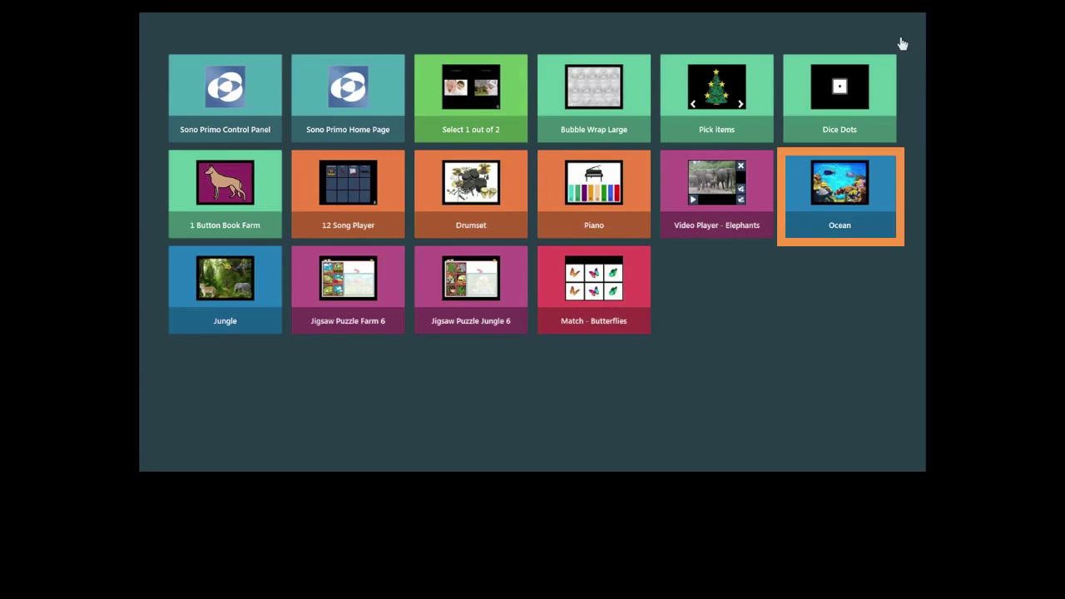
click(846, 181)
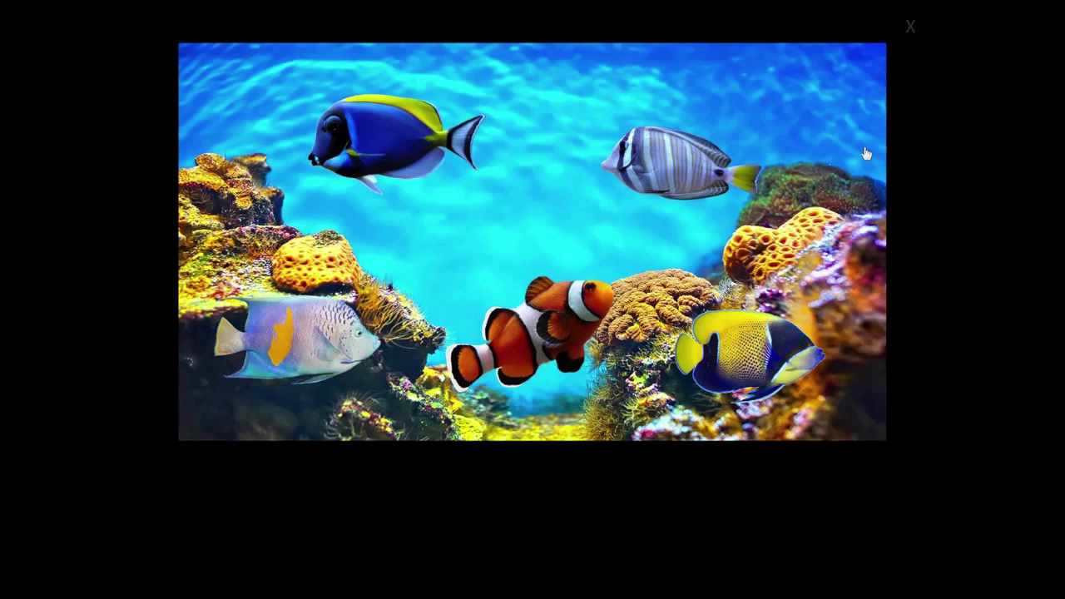
click(910, 26)
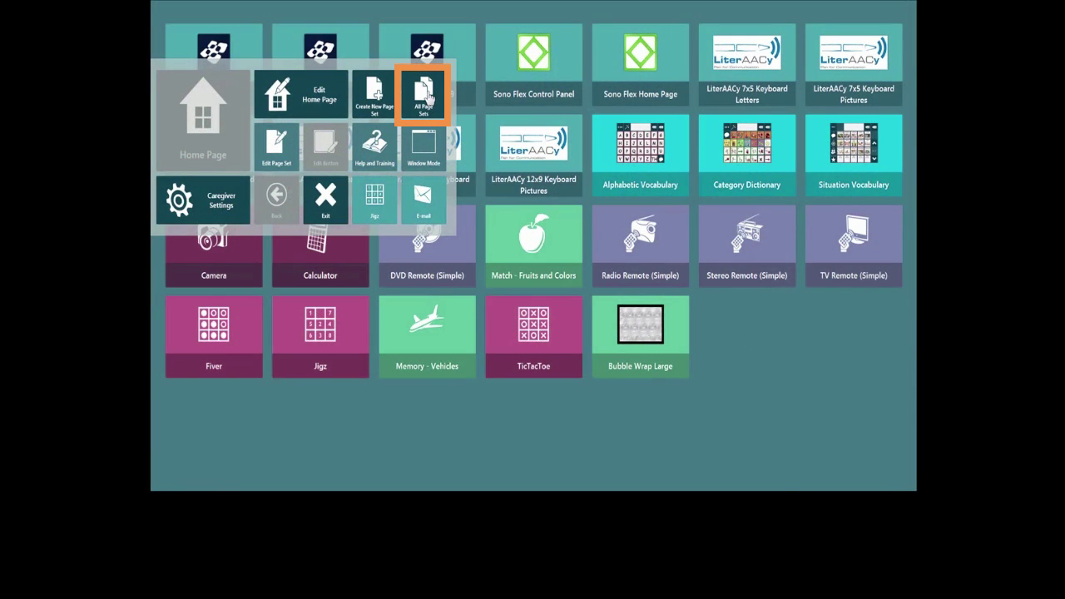
From All Page Sets, browse Emerging Communication's Simple Selection and Scenes page sets
click(428, 98)
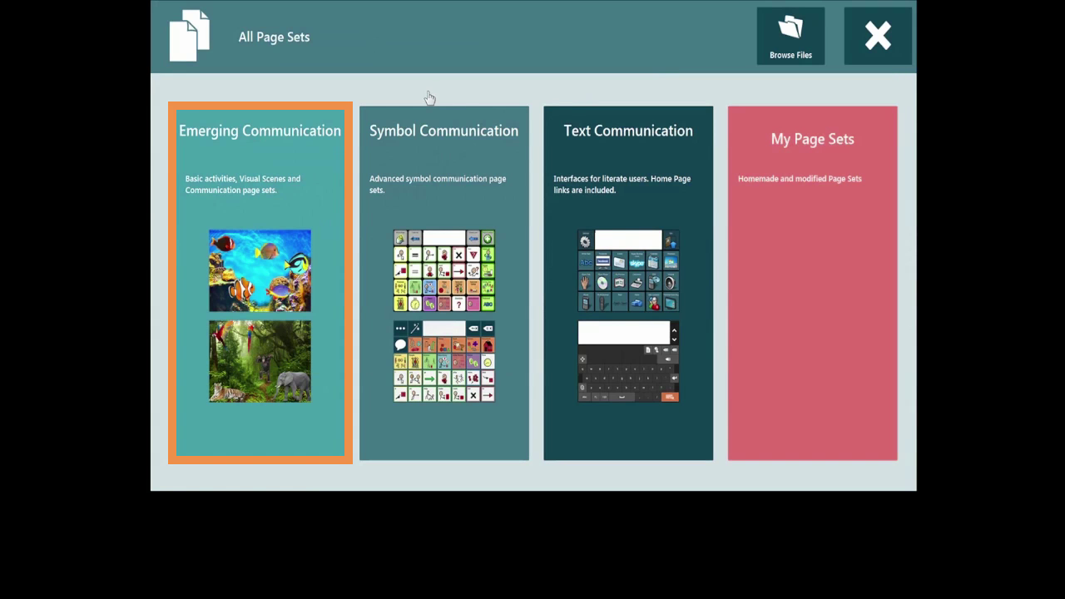
click(324, 172)
click(227, 194)
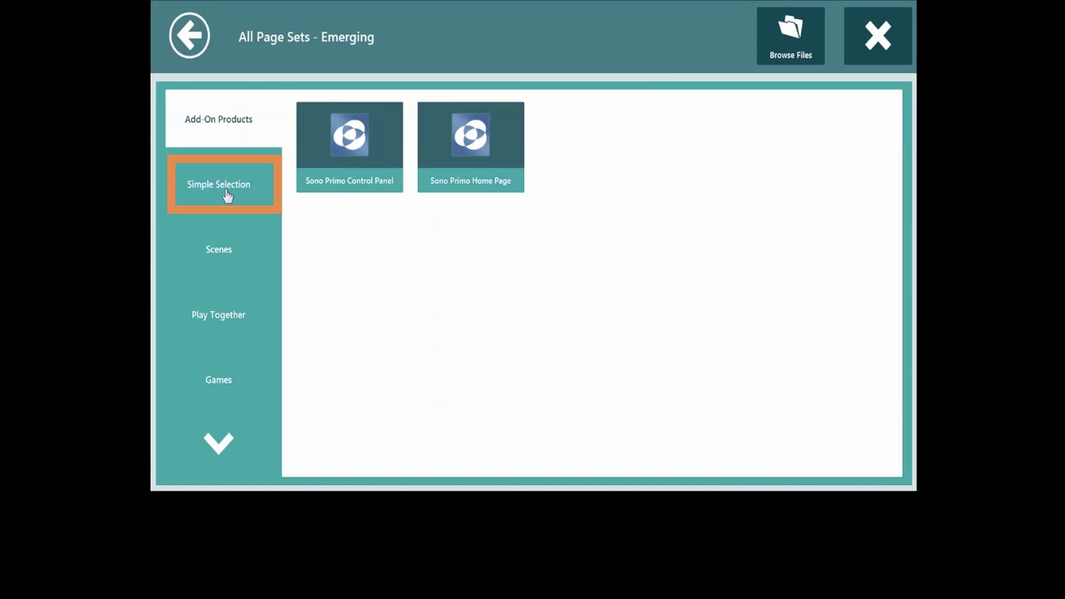
click(219, 257)
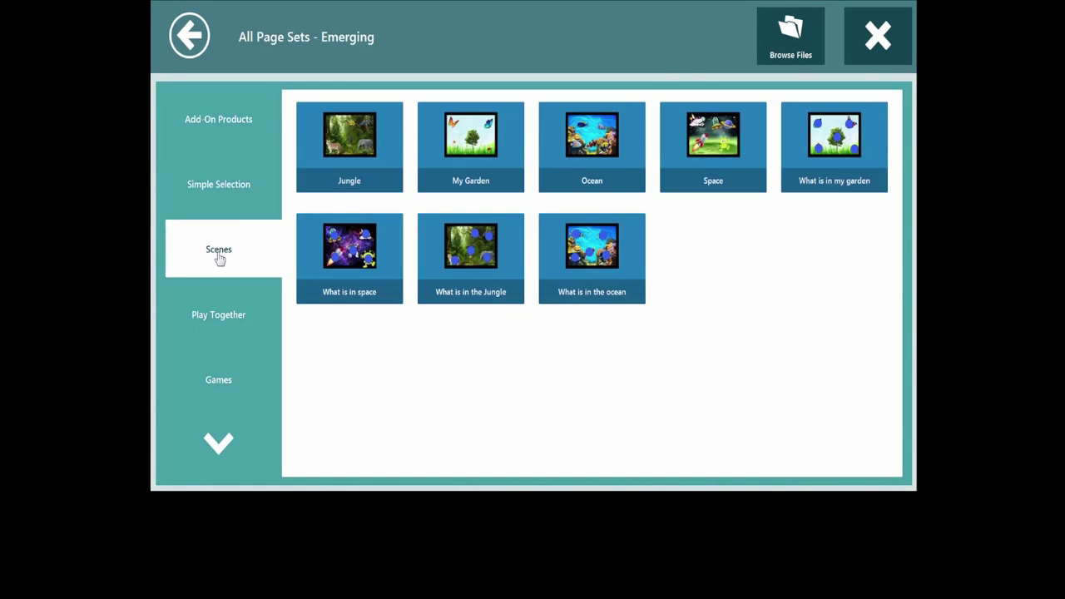
click(222, 194)
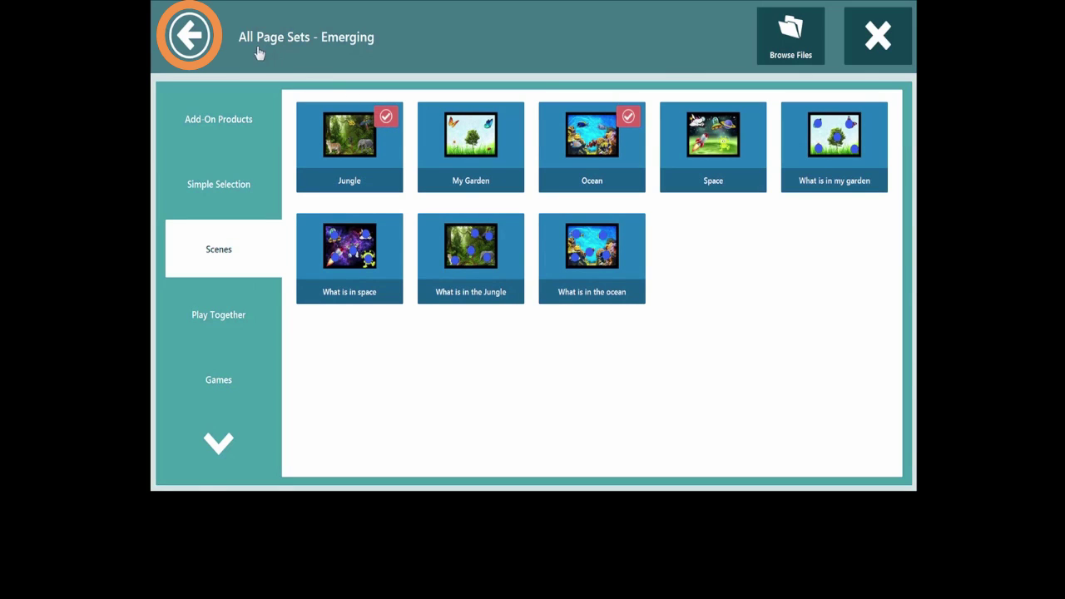
Go back to the levels overview and show Symbol Communication's IR Remote Controls page sets
click(192, 36)
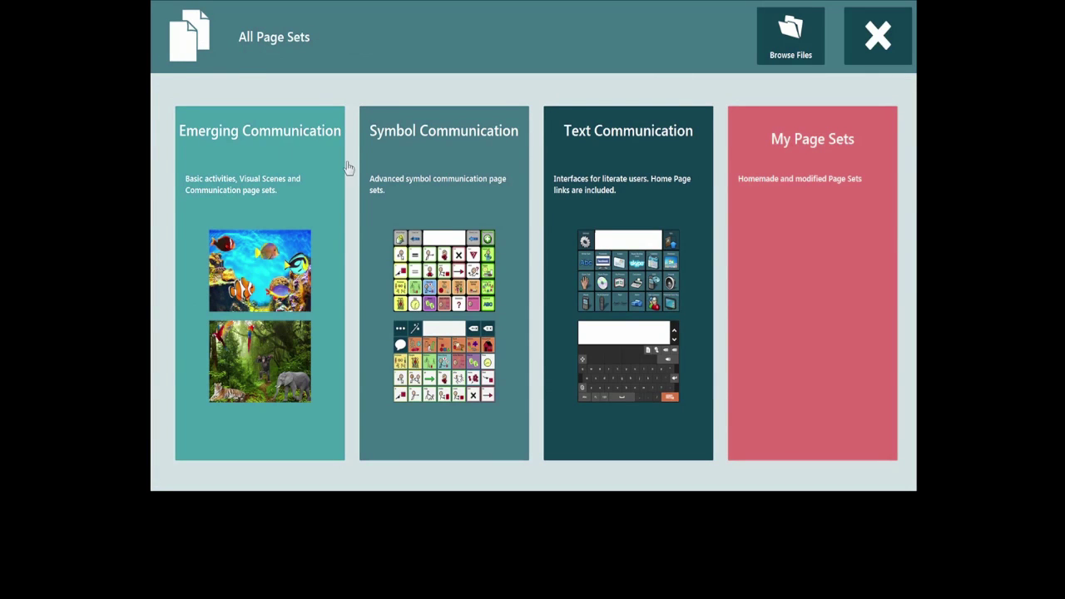
click(418, 195)
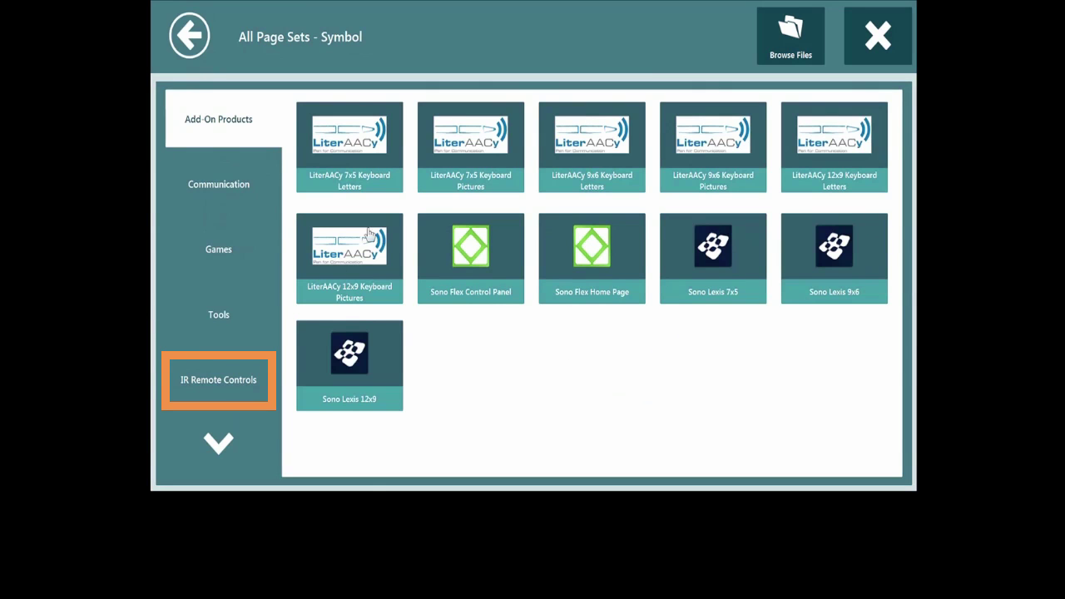
click(237, 389)
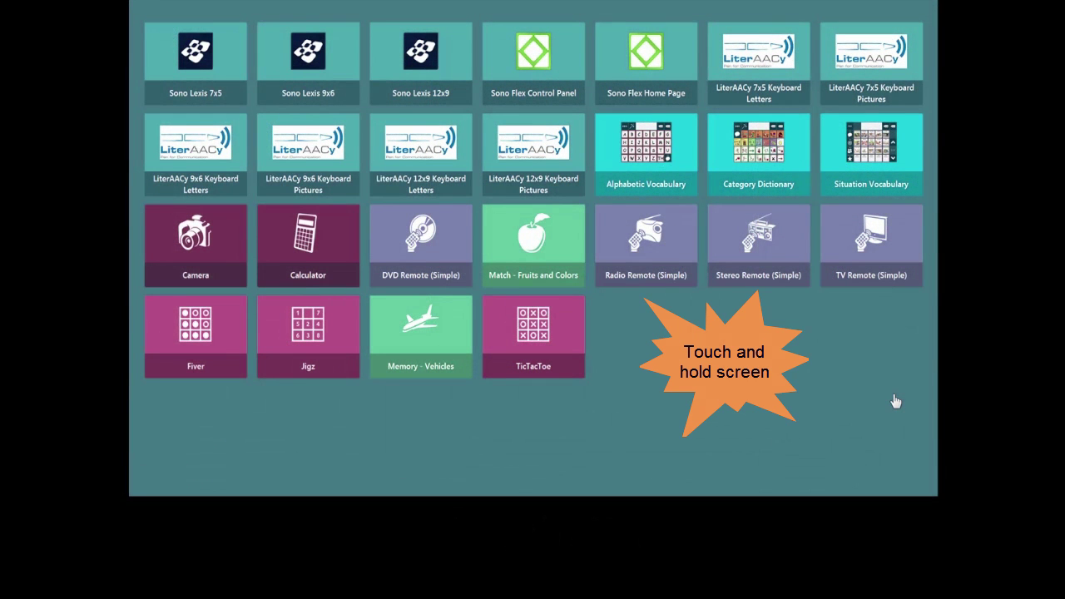
From the caregiver Quick Menu, go to All Page Sets and open Symbol Communication
click(895, 402)
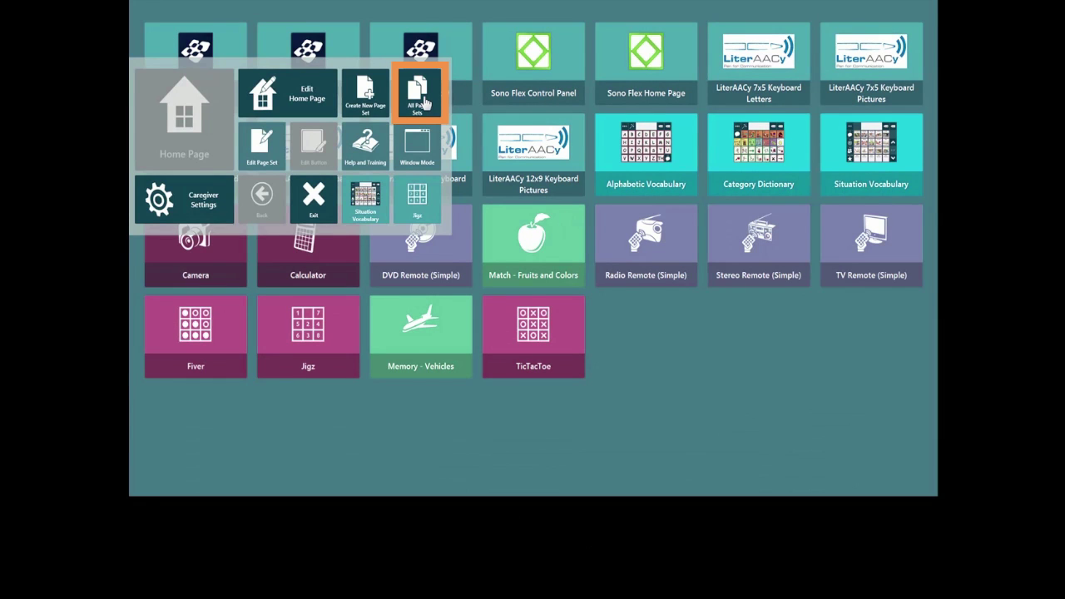
click(425, 102)
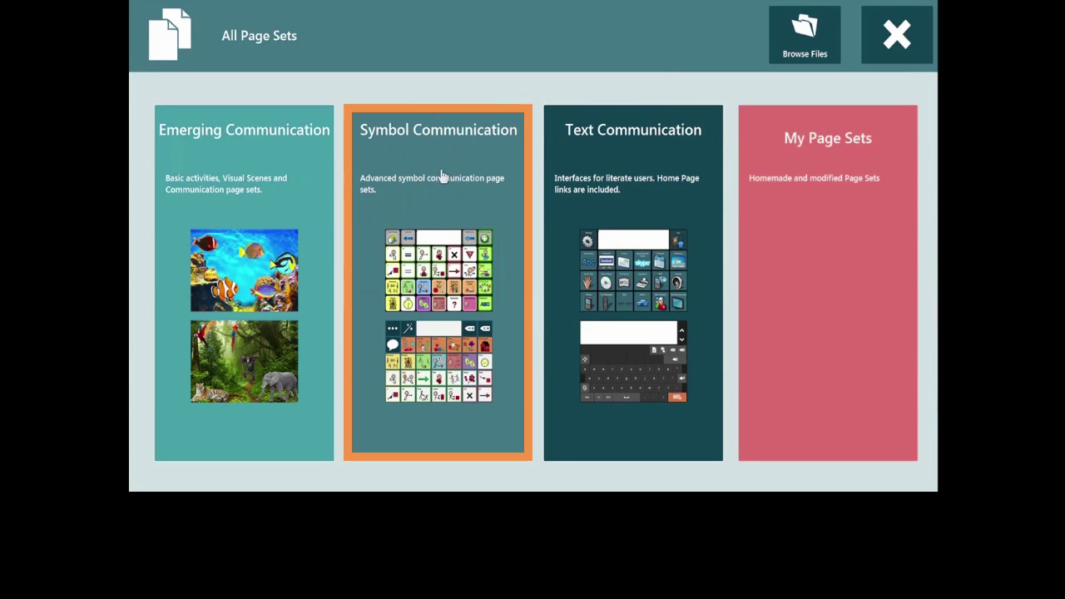
click(443, 200)
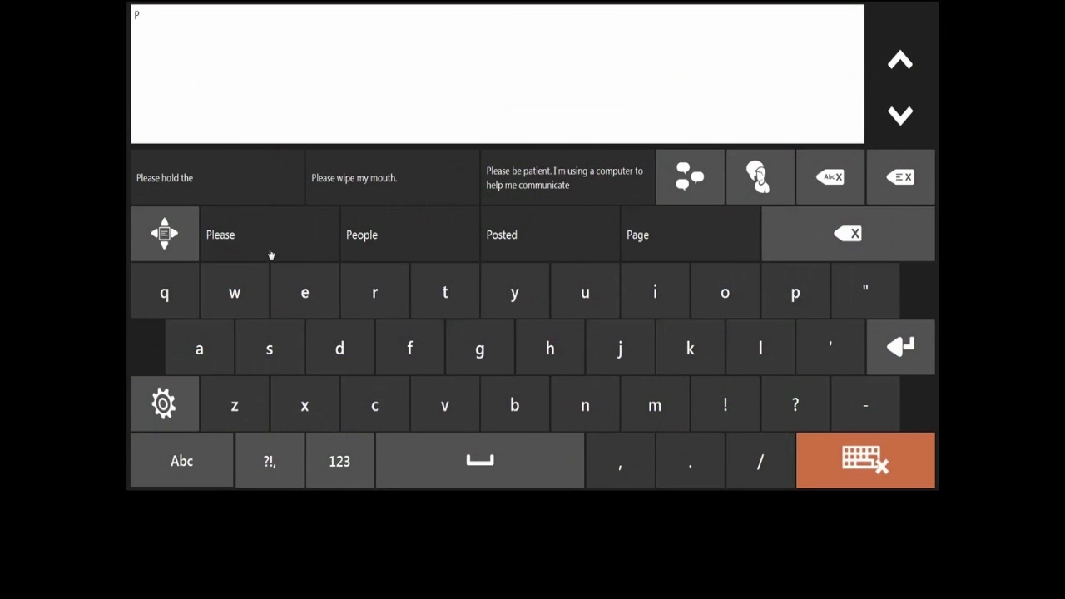
Compose 'Please adjust my bed' using word predictions plus the letter a, then speak it
click(269, 254)
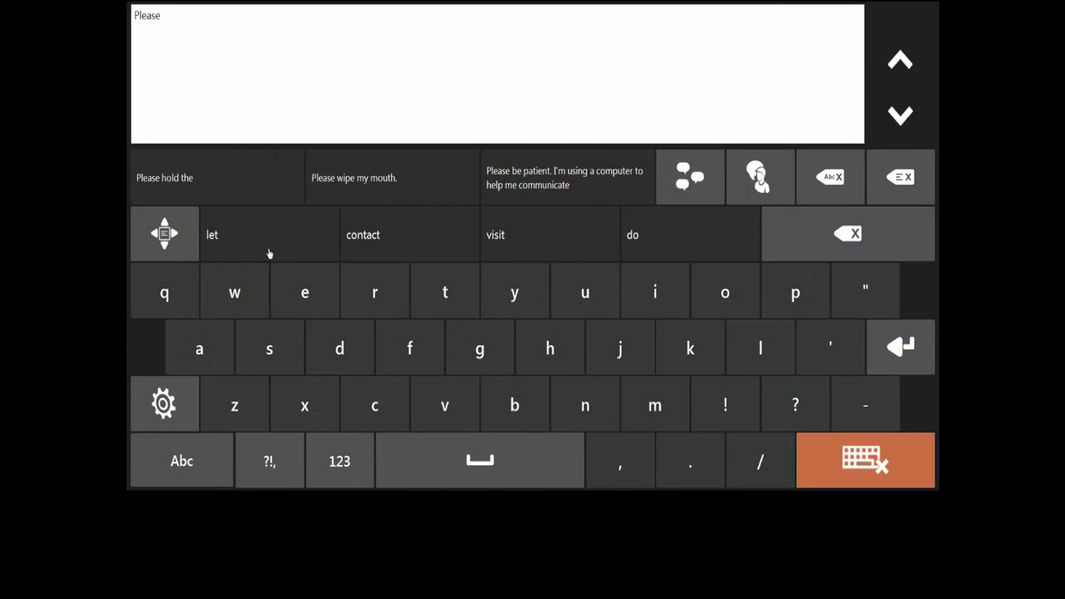
click(221, 336)
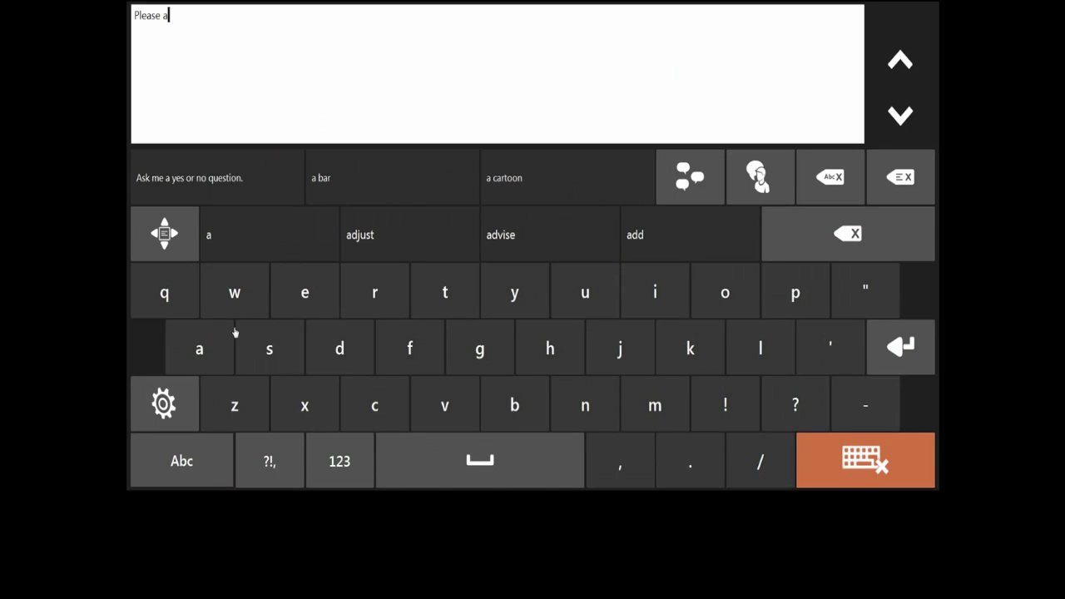
click(381, 242)
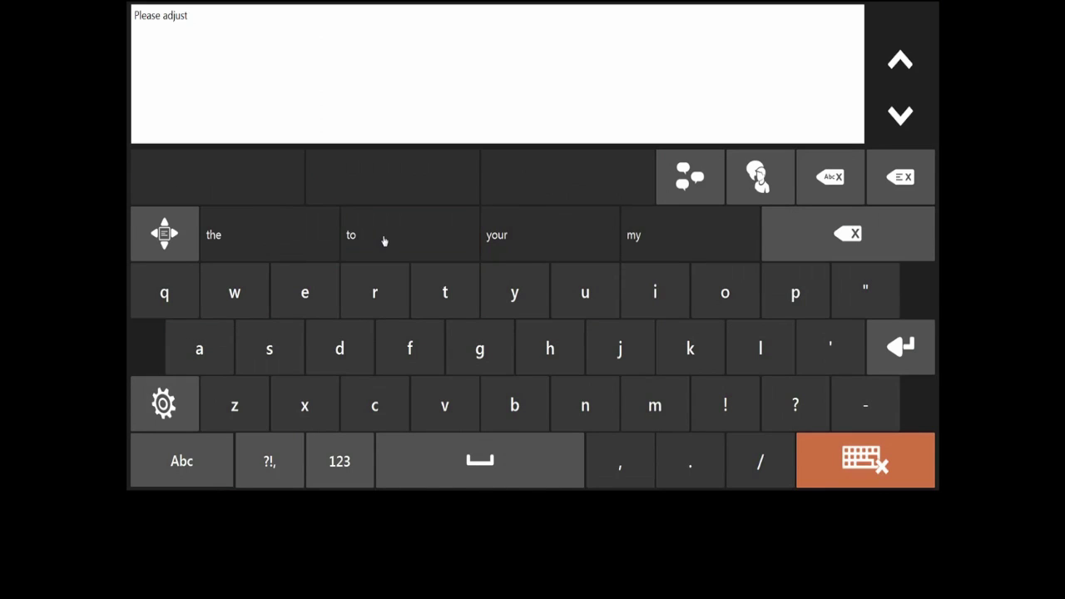
click(657, 244)
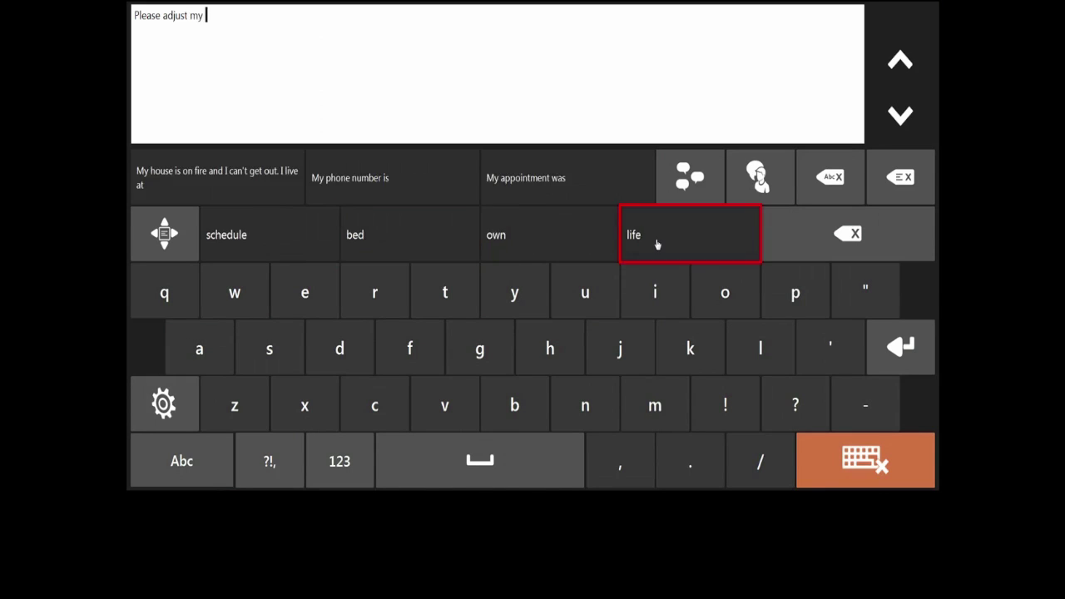
click(439, 246)
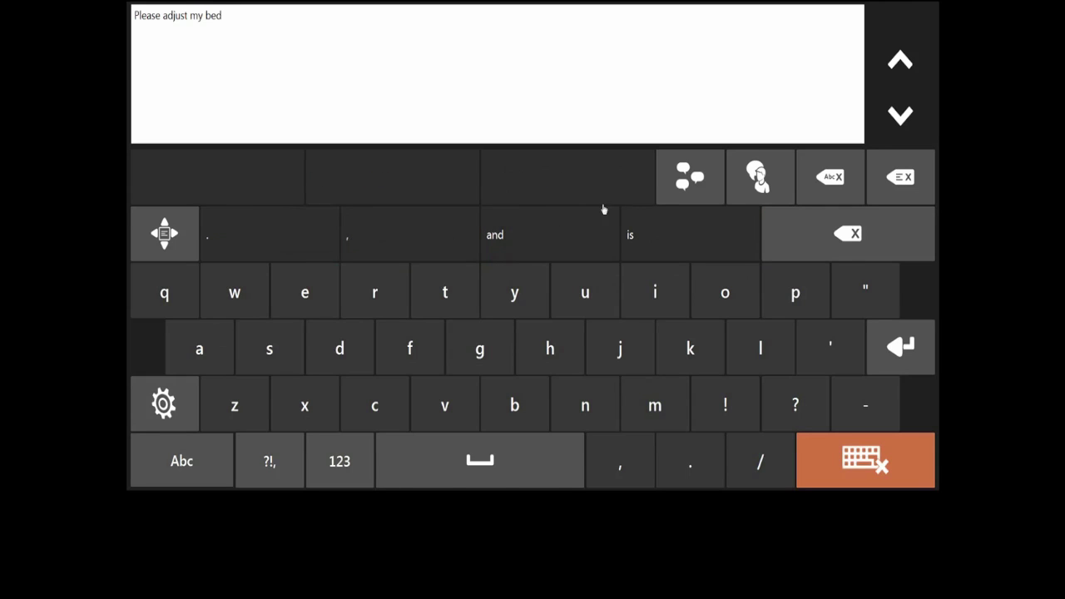
click(749, 184)
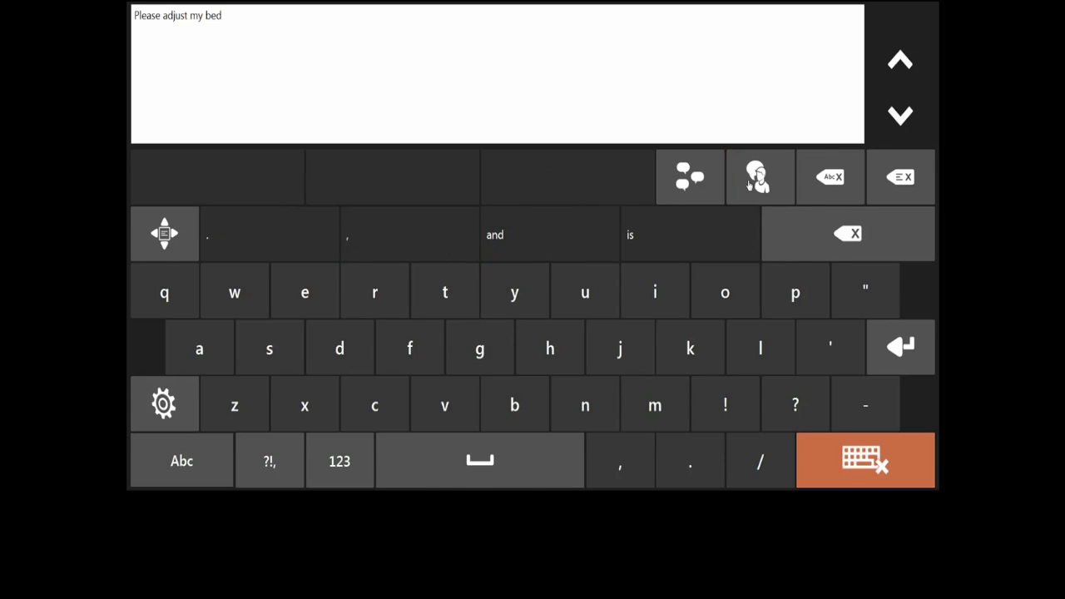